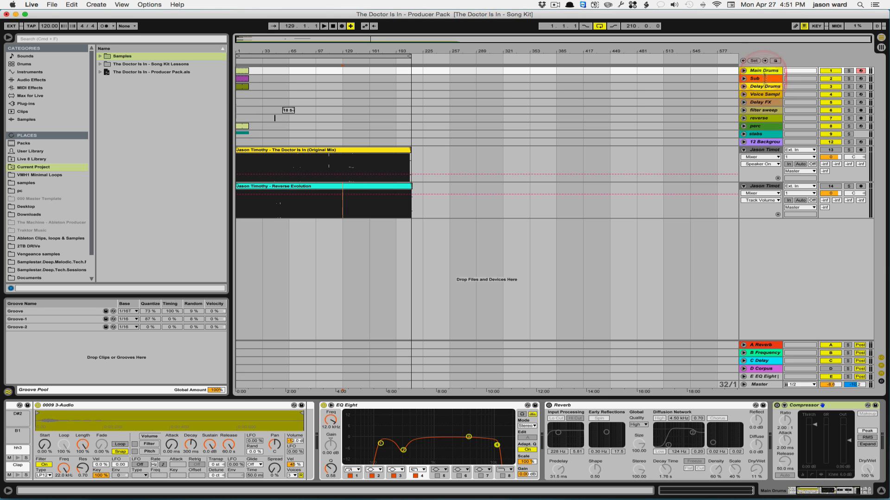
Step: Select band 1 of the Main Drums EQ Eight (123 Hz, Q 0.69) for editing
{"action": "left_click", "coordinate": [521, 326]}
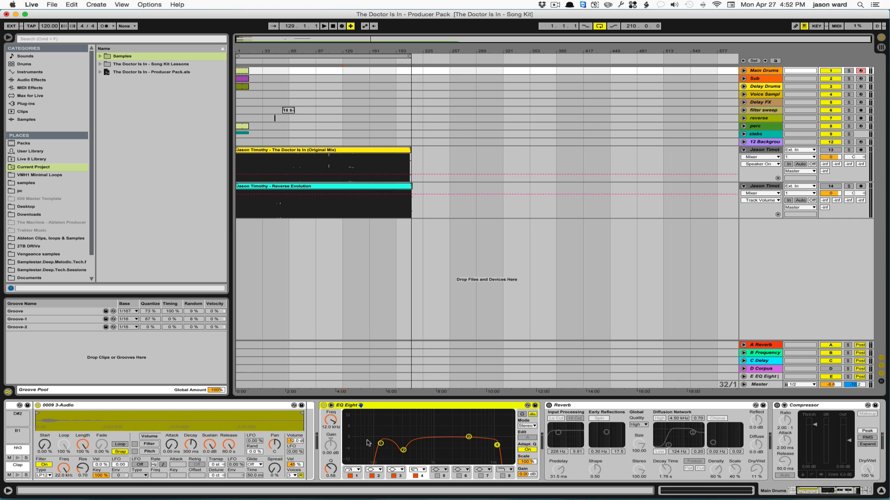
{"action": "left_click", "coordinate": [380, 444]}
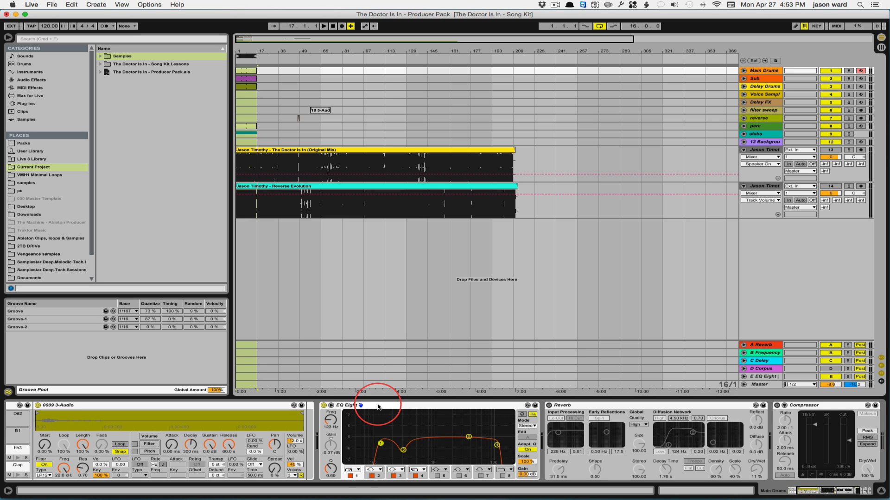
Step: Start playback, pull EQ band 2 down, and solo the Main Drums track
{"action": "left_click", "coordinate": [323, 26]}
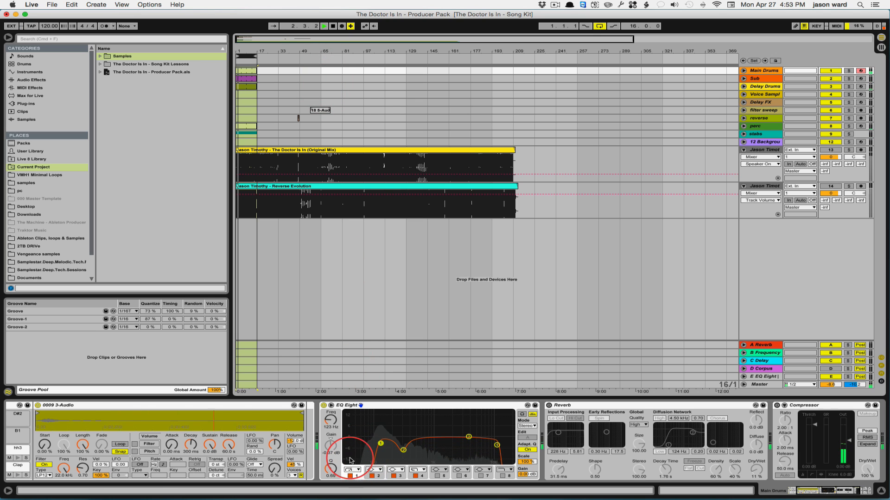
{"action": "left_click_drag", "start_coordinate": [410, 457], "coordinate": [404, 439]}
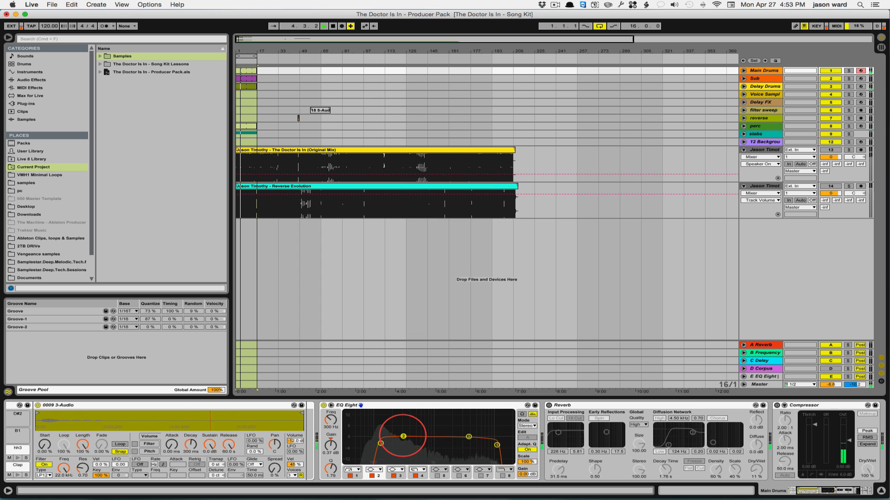
{"action": "left_click", "coordinate": [849, 71]}
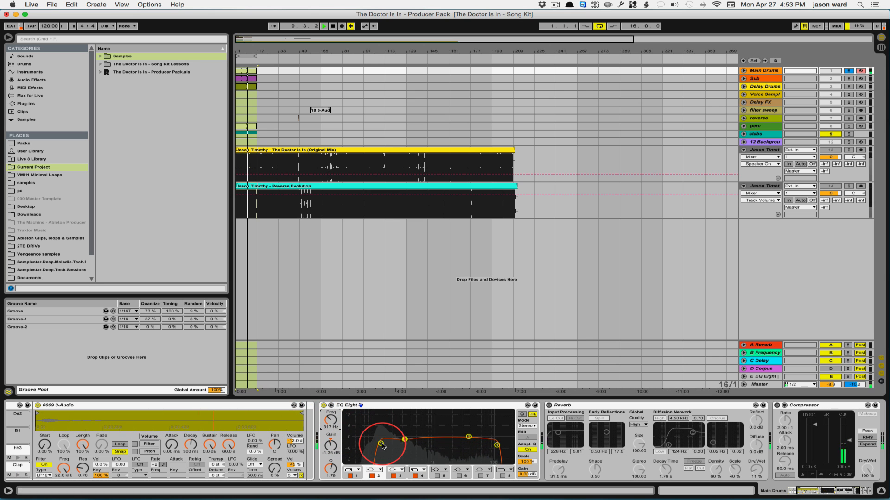
Step: Move EQ band 1 to 100 Hz and make band 2 a -5.83 dB dip at 300 Hz
{"action": "left_click", "coordinate": [381, 444]}
{"action": "left_click_drag", "start_coordinate": [330, 420], "coordinate": [330, 426]}
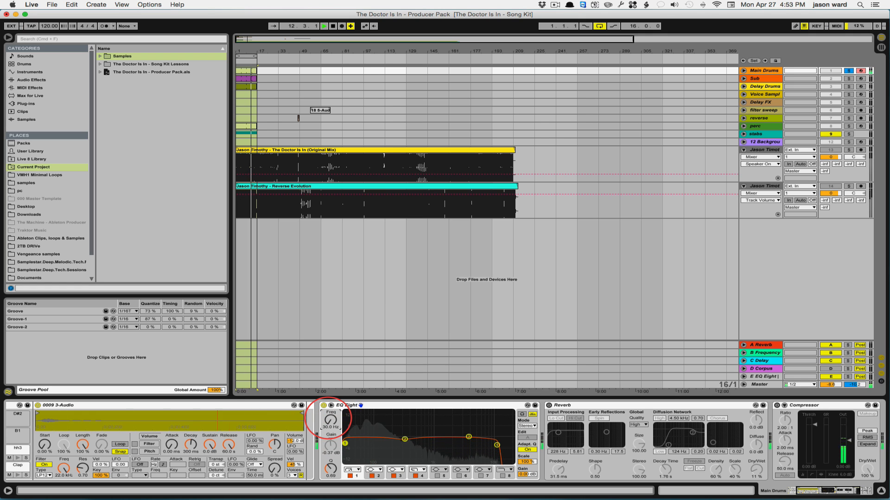
{"action": "left_click_drag", "start_coordinate": [329, 420], "coordinate": [329, 411]}
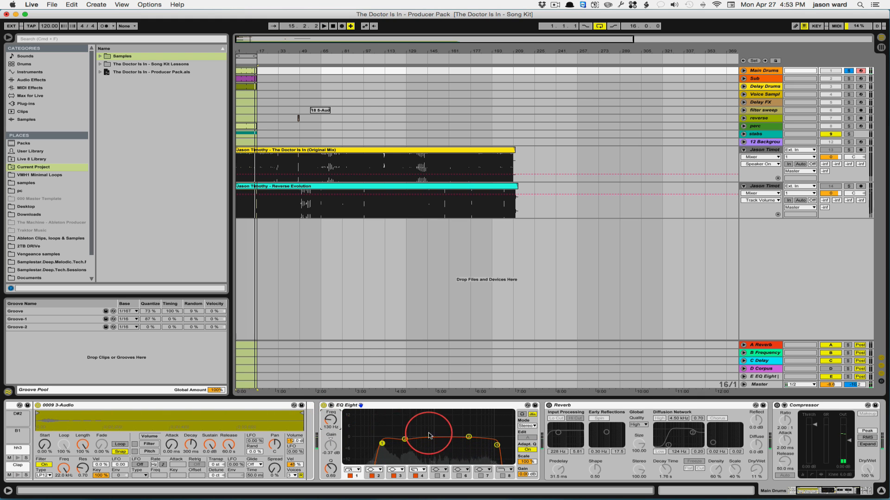
{"action": "left_click_drag", "start_coordinate": [405, 440], "coordinate": [409, 448]}
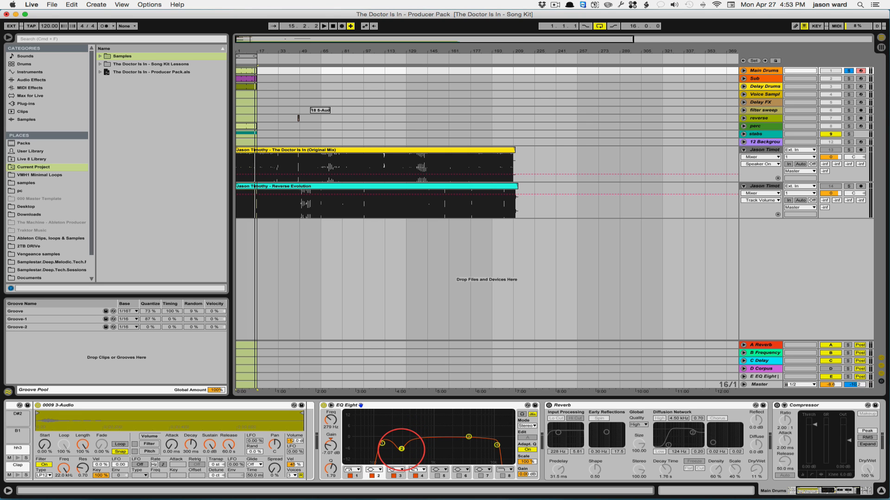
{"action": "left_click_drag", "start_coordinate": [408, 449], "coordinate": [403, 447]}
{"action": "left_click", "coordinate": [497, 446]}
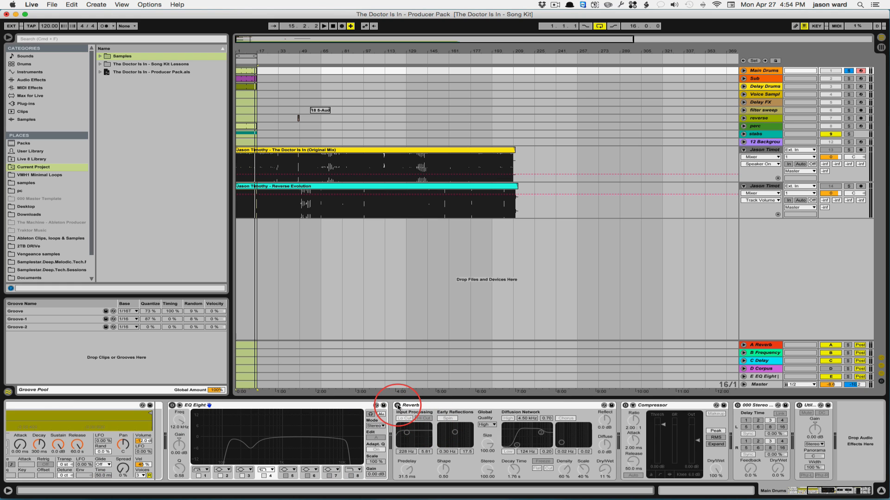
Step: Turn on the Reverb, enable its low cut at 688 Hz, and set predelay to about 34.8 ms
{"action": "left_click", "coordinate": [398, 406]}
{"action": "left_click", "coordinate": [455, 408]}
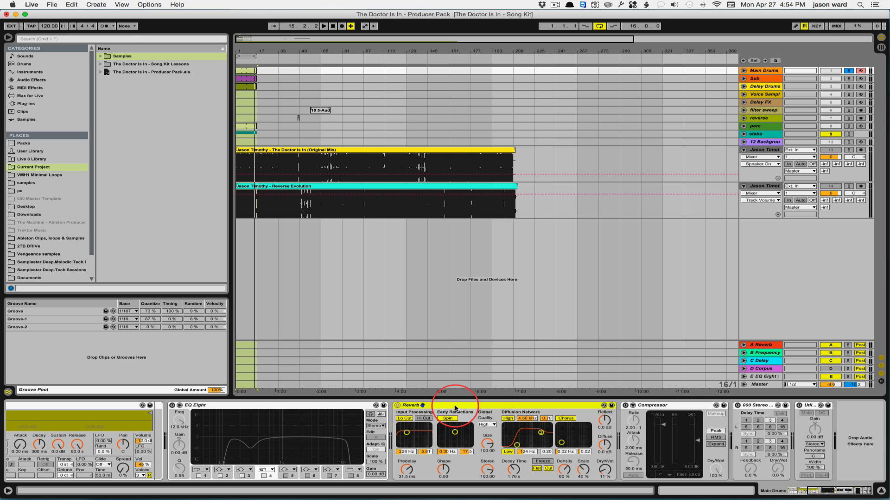
{"action": "left_click", "coordinate": [404, 420]}
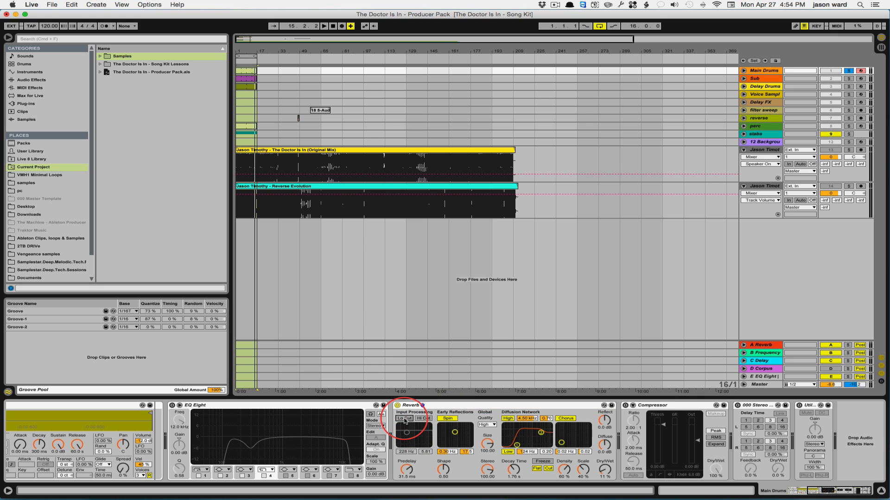
{"action": "left_click", "coordinate": [402, 420]}
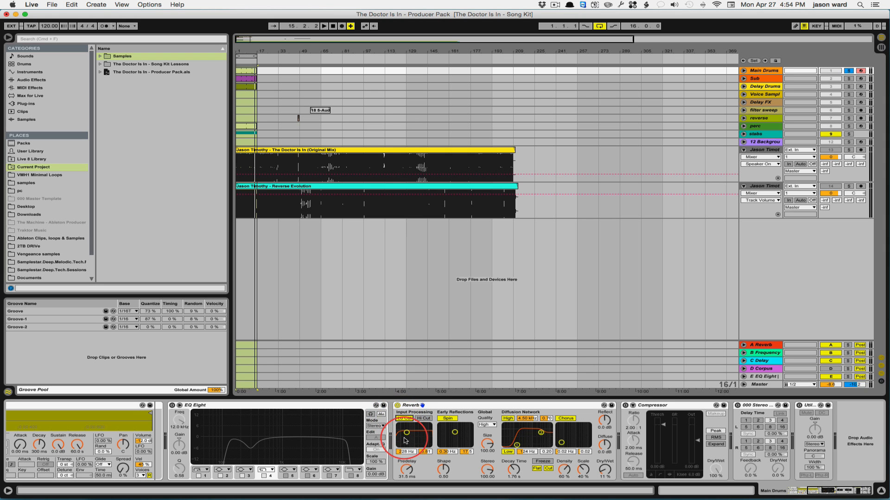
{"action": "left_click_drag", "start_coordinate": [402, 452], "coordinate": [399, 434]}
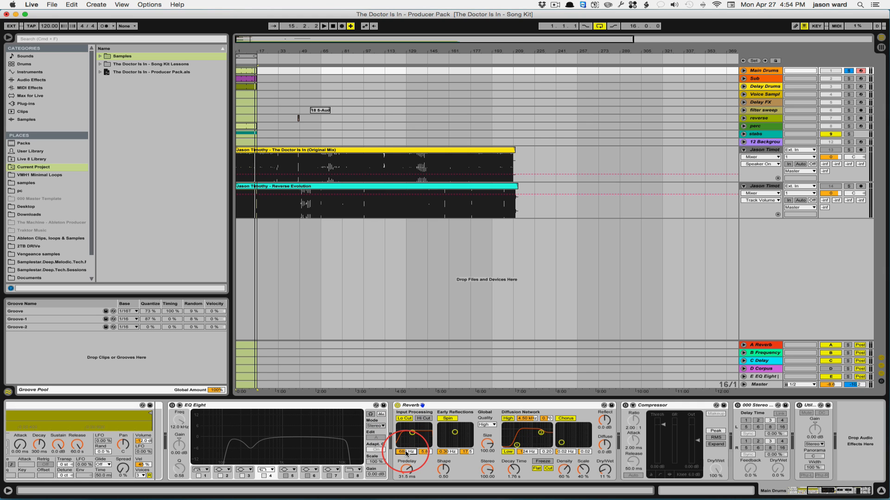
{"action": "mouse_move", "coordinate": [406, 469]}
{"action": "left_mouse_down"}
{"action": "mouse_move", "coordinate": [407, 482]}
{"action": "mouse_move", "coordinate": [406, 468]}
{"action": "left_mouse_up"}
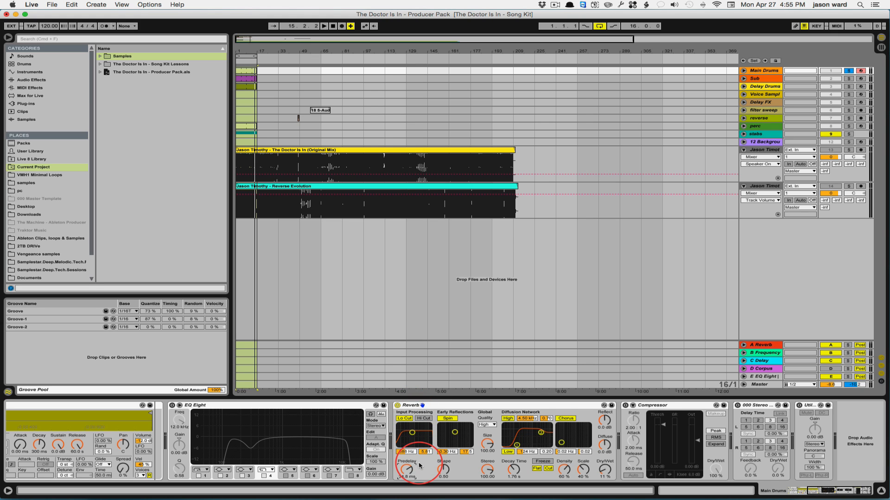
{"action": "left_click", "coordinate": [476, 408]}
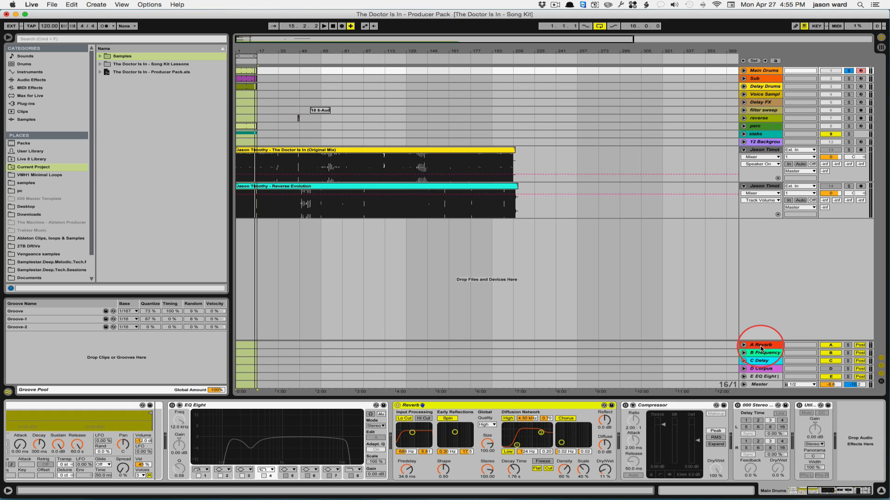
Step: Set the Main Drums A-Reverb send to -63 dB, reverb size 45.84 and decay about 495 ms
{"action": "left_click", "coordinate": [743, 71]}
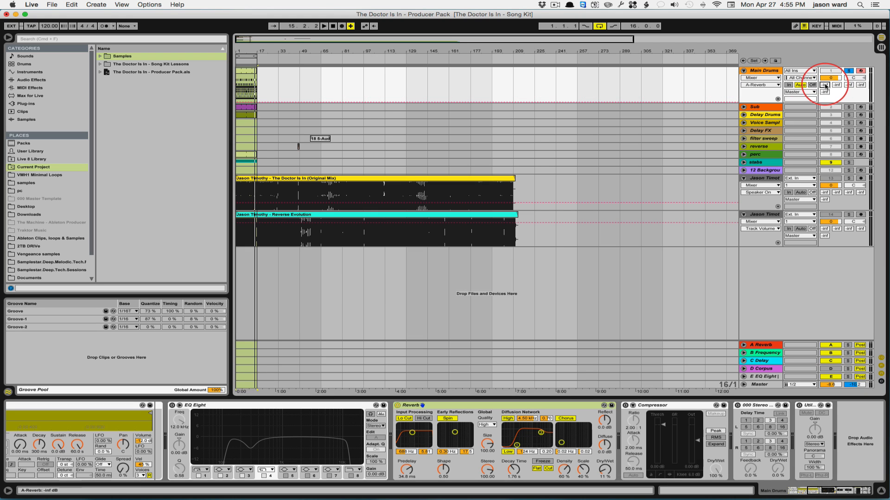
{"action": "left_click_drag", "start_coordinate": [825, 86], "coordinate": [825, 89]}
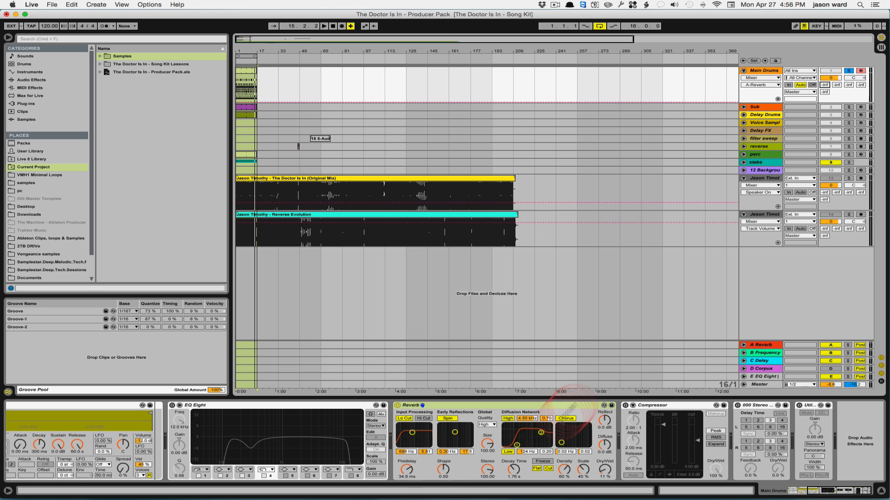
{"action": "left_click_drag", "start_coordinate": [487, 444], "coordinate": [514, 475]}
{"action": "left_click", "coordinate": [514, 469]}
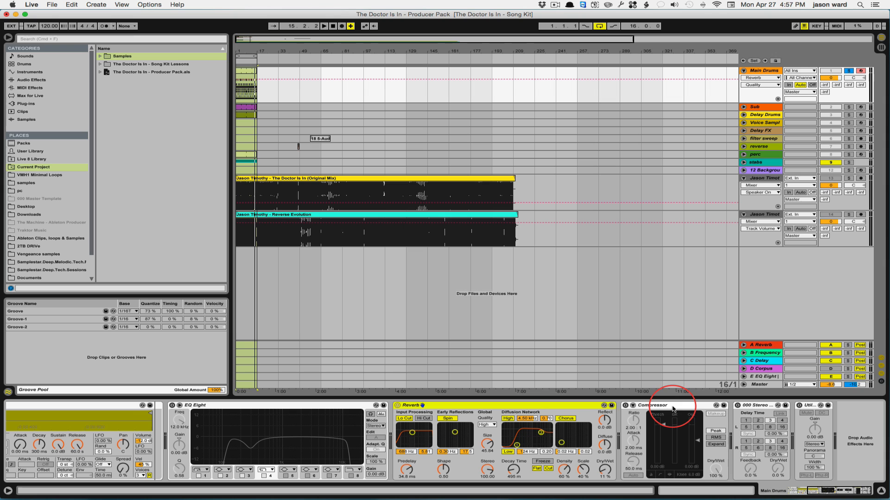
{"action": "left_click", "coordinate": [673, 407]}
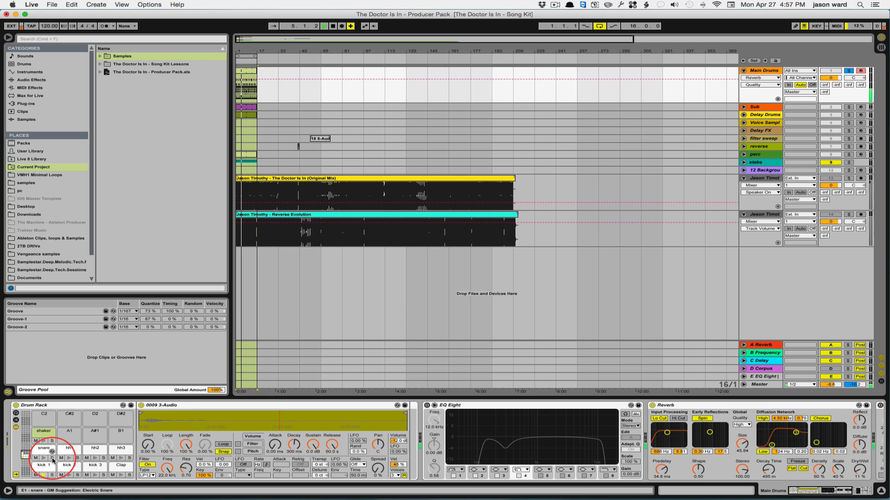
Step: Solo the snare then the clap pad, and push the compressor ratio to inf:1
{"action": "left_click", "coordinate": [52, 458]}
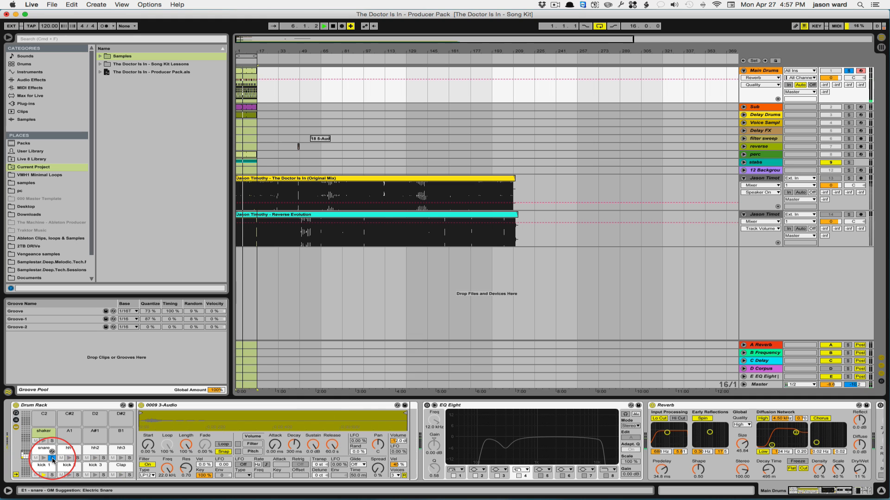
{"action": "left_click", "coordinate": [129, 476]}
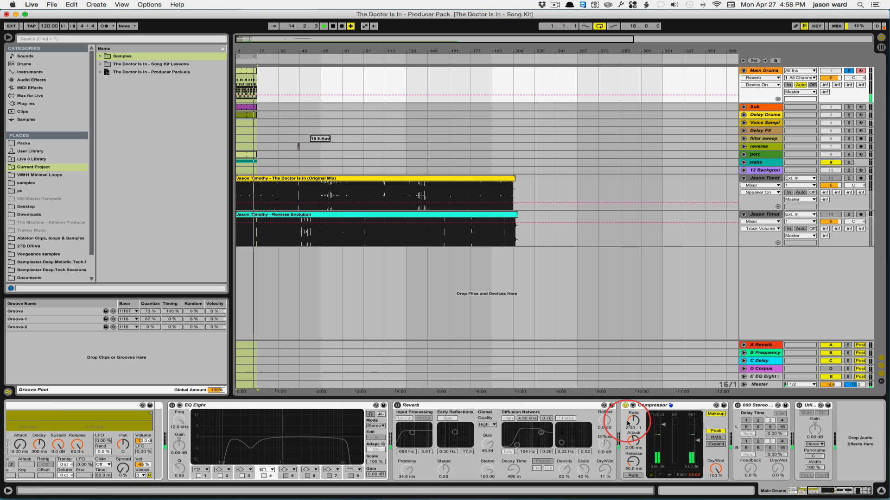
{"action": "left_click_drag", "start_coordinate": [636, 431], "coordinate": [635, 423]}
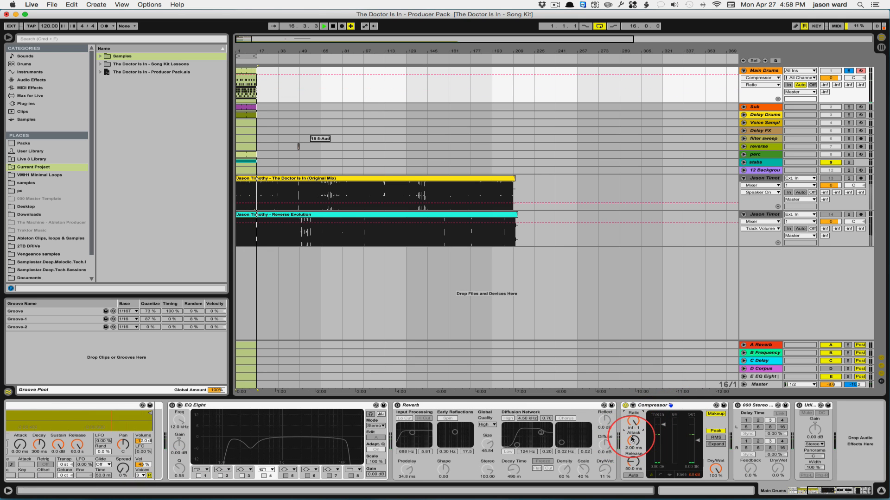
Step: Compare the compressor bypassed and active, ending with a 7.89 ms attack and 155 ms release
{"action": "left_click_drag", "start_coordinate": [630, 462], "coordinate": [661, 460]}
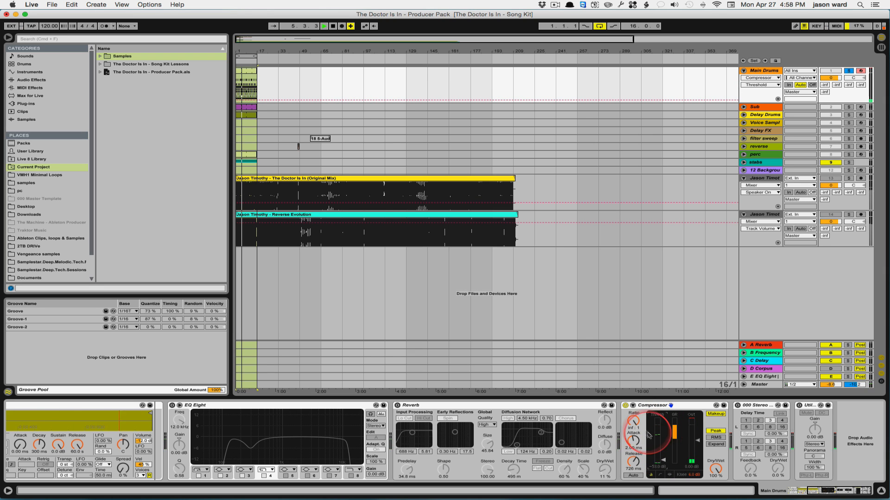
{"action": "left_click", "coordinate": [625, 406]}
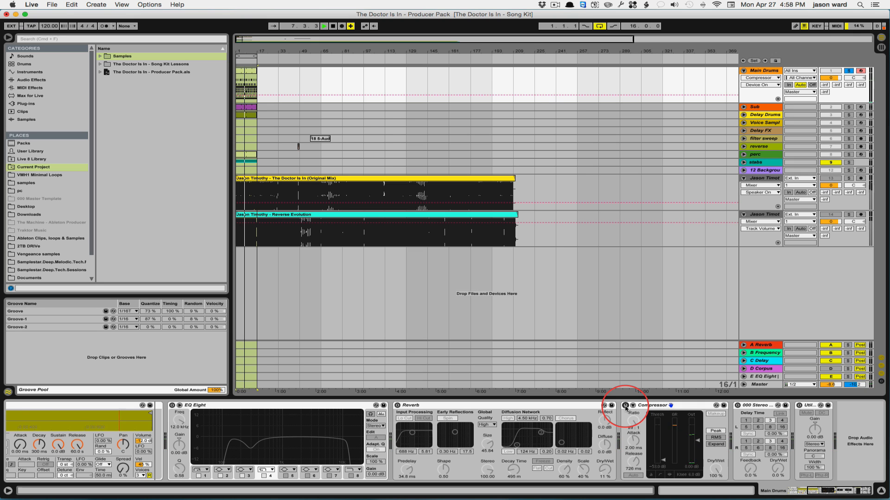
{"action": "left_click", "coordinate": [625, 406]}
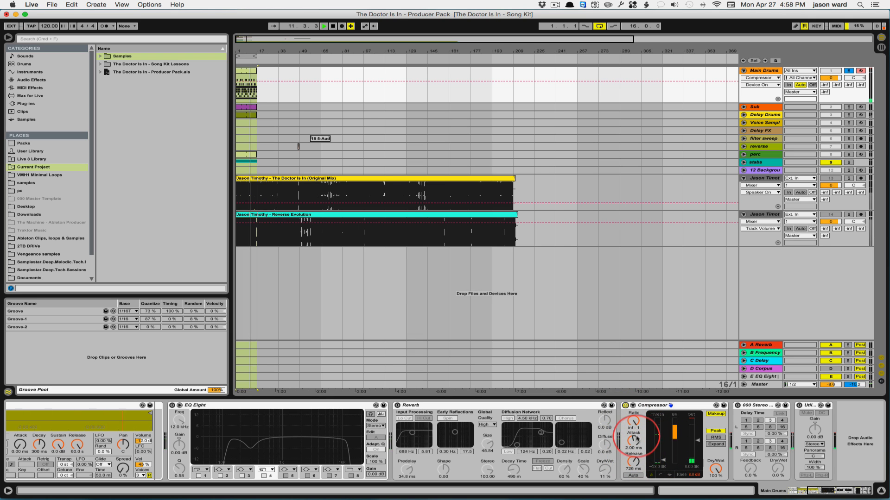
{"action": "left_click_drag", "start_coordinate": [633, 443], "coordinate": [636, 477]}
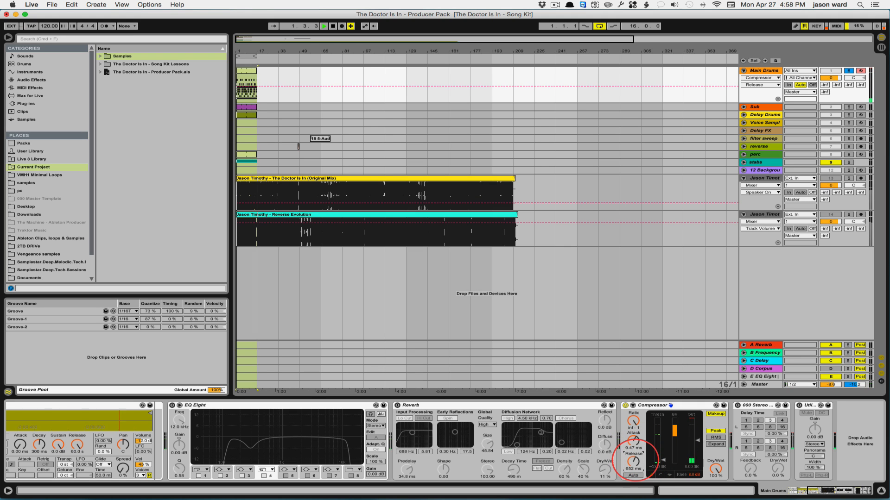
{"action": "left_click_drag", "start_coordinate": [633, 441], "coordinate": [633, 427]}
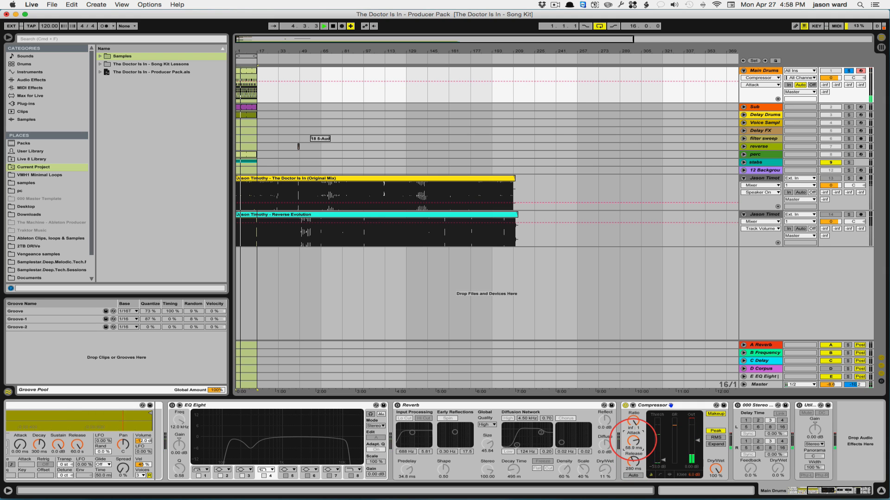
{"action": "mouse_move", "coordinate": [634, 441]}
{"action": "left_mouse_down"}
{"action": "mouse_move", "coordinate": [633, 455]}
{"action": "mouse_move", "coordinate": [633, 439]}
{"action": "left_mouse_up"}
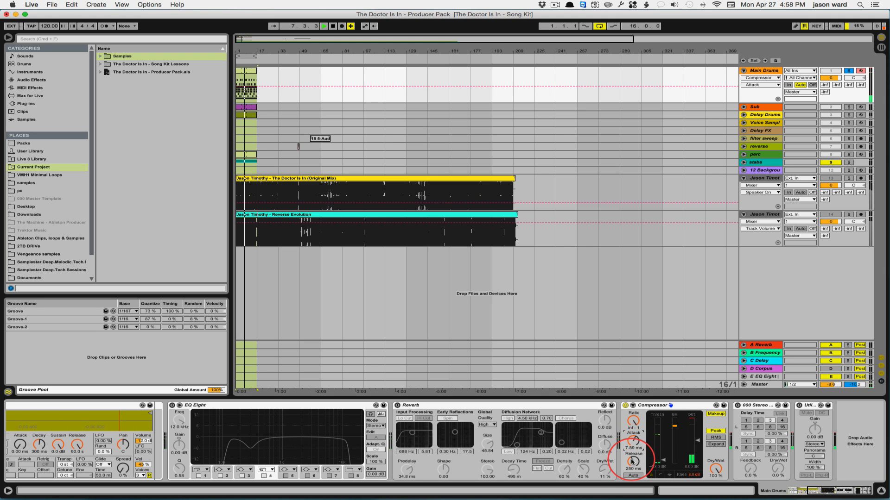
{"action": "left_click_drag", "start_coordinate": [632, 460], "coordinate": [633, 461]}
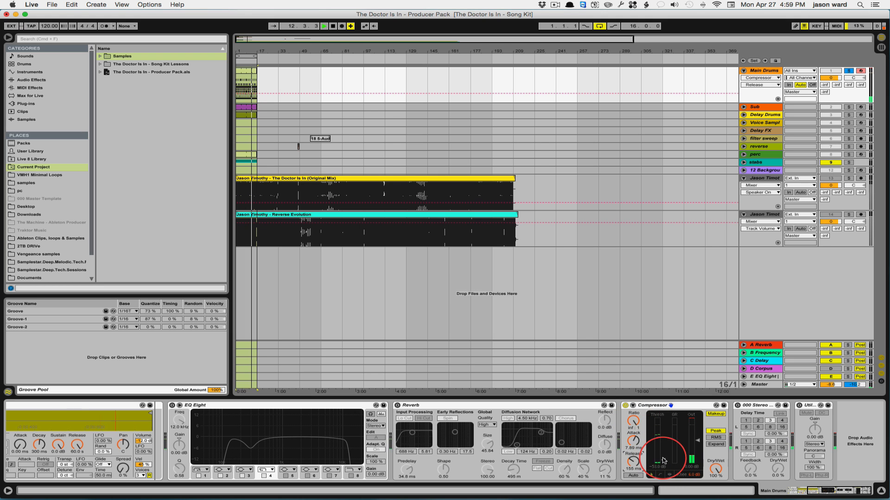
Step: Raise the compressor threshold to -40.1 dB, lower ratio to 3.00:1, and A/B it with bypass
{"action": "left_click_drag", "start_coordinate": [664, 462], "coordinate": [663, 453]}
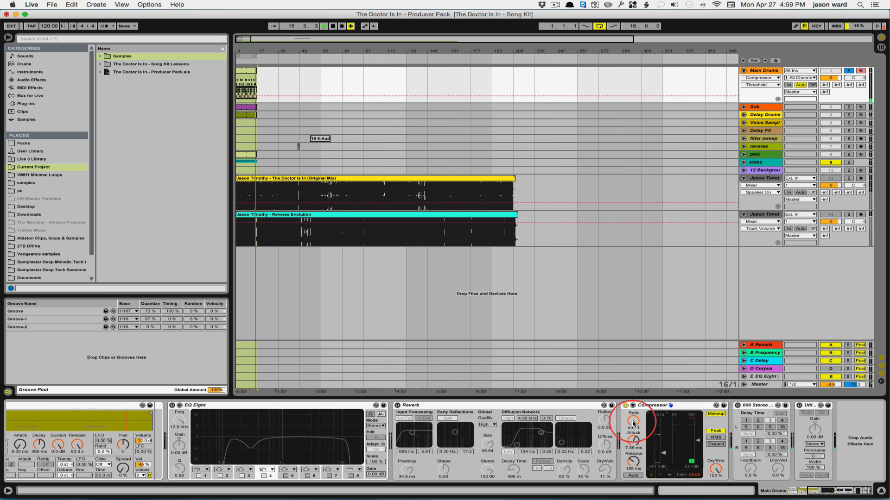
{"action": "left_click_drag", "start_coordinate": [633, 420], "coordinate": [633, 429]}
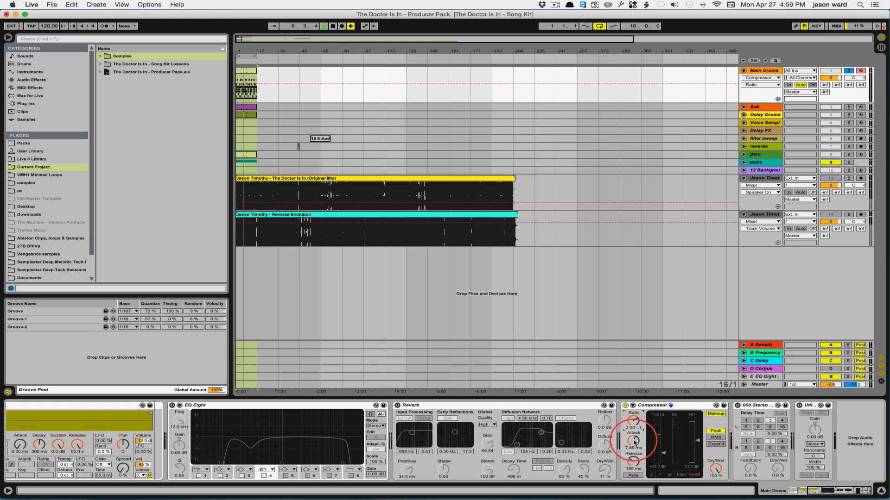
{"action": "left_click", "coordinate": [624, 406]}
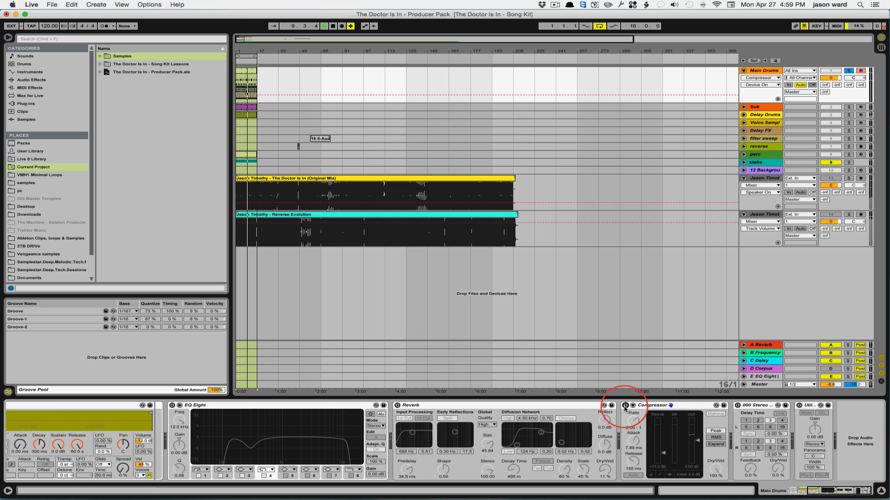
{"action": "left_click", "coordinate": [624, 407]}
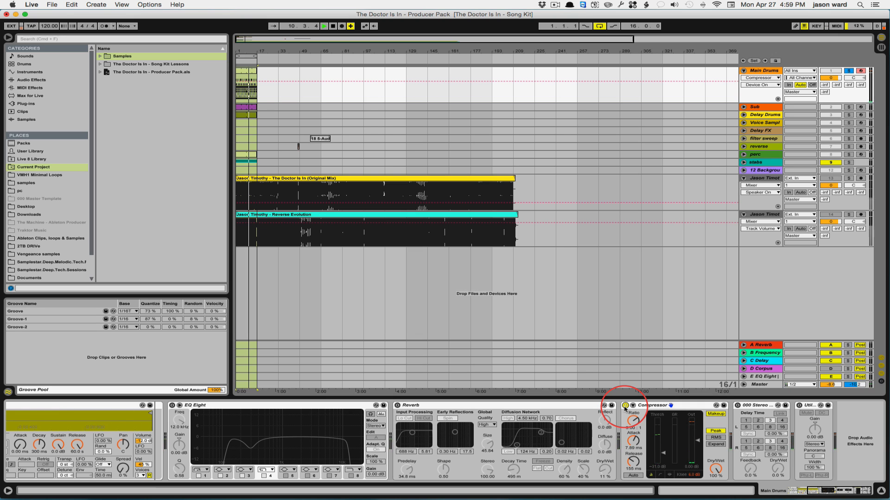